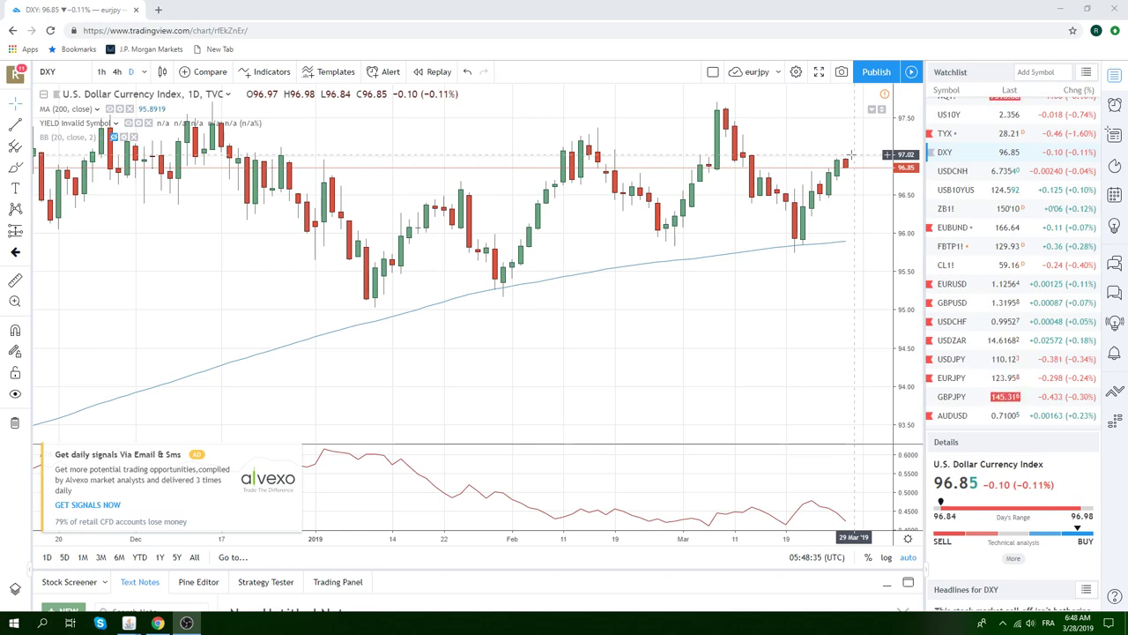
Zoom out the DXY daily chart to show roughly Dec 2017 through Apr 2019.
scroll(851, 155, down, 5)
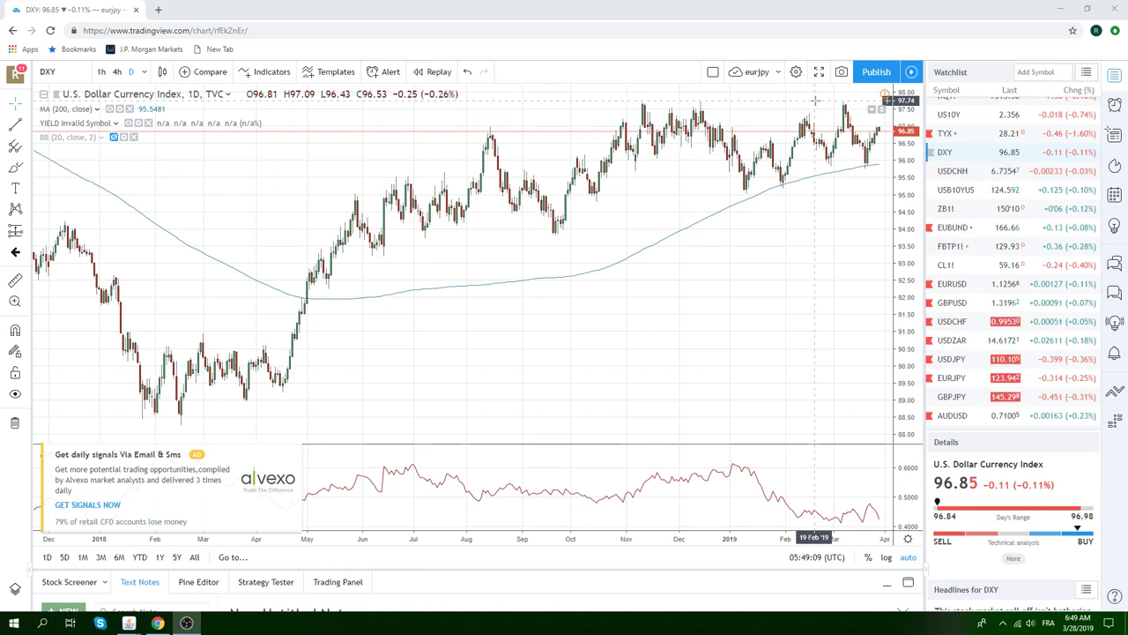
Switch to the CL1! crude oil futures daily chart and zoom in to Oct 2018–Apr 2019.
key(Down)
key(Down)
key(Down)
key(Down)
key(Down)
key(Down)
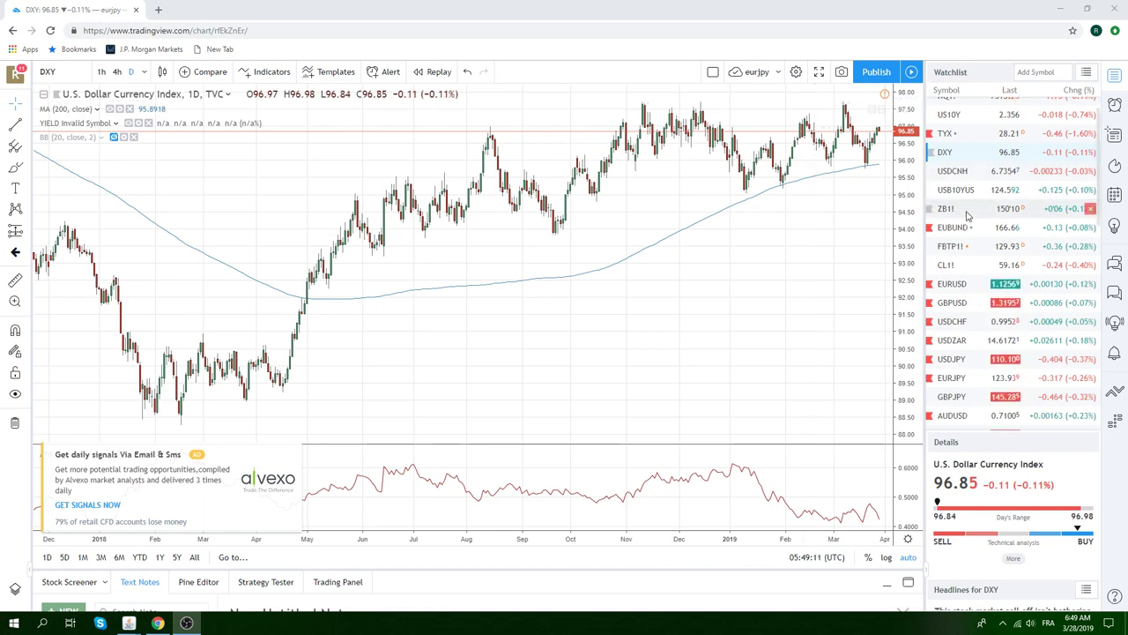
scroll(831, 335, up, 4)
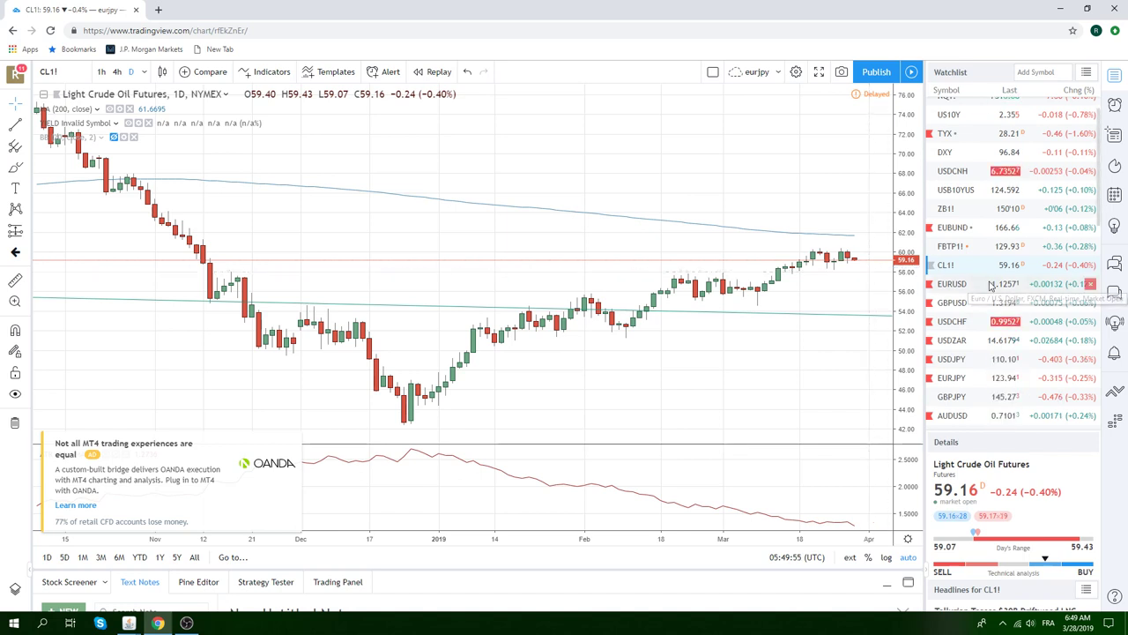
Step through the EURUSD, GBPUSD and USDCHF daily charts, zooming out on USDCHF, then load USDZAR.
click(955, 285)
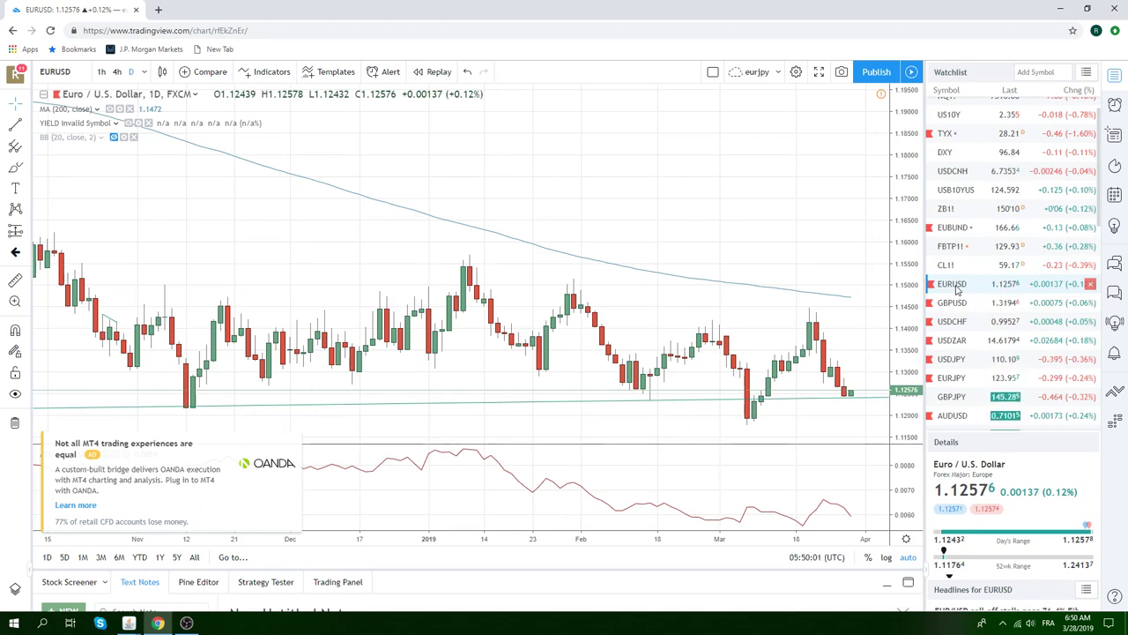
click(954, 303)
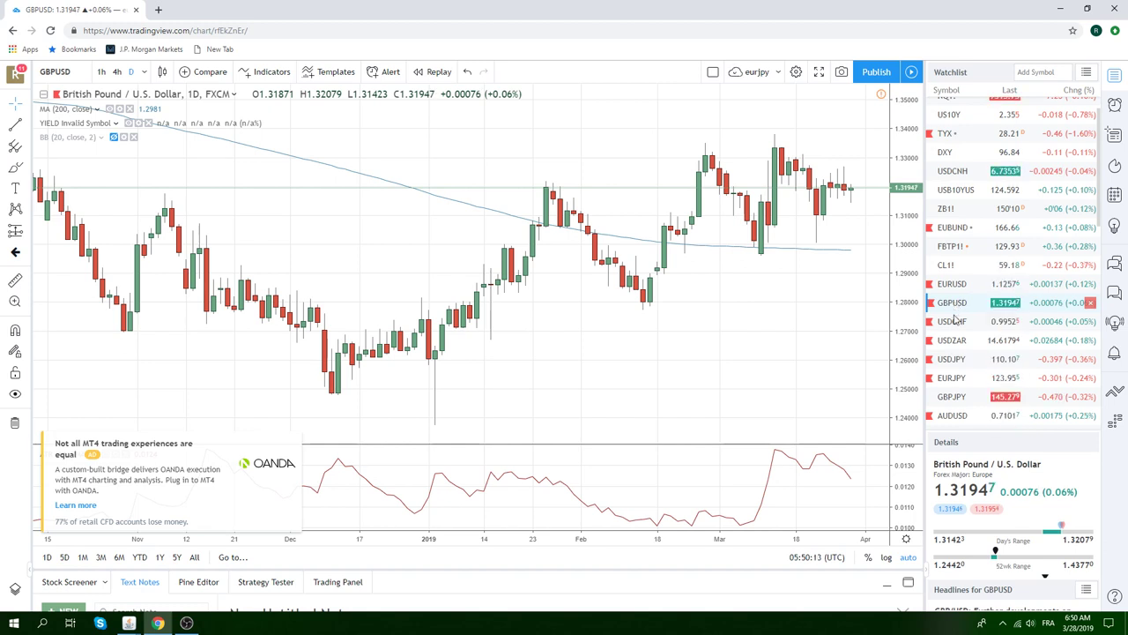
click(953, 321)
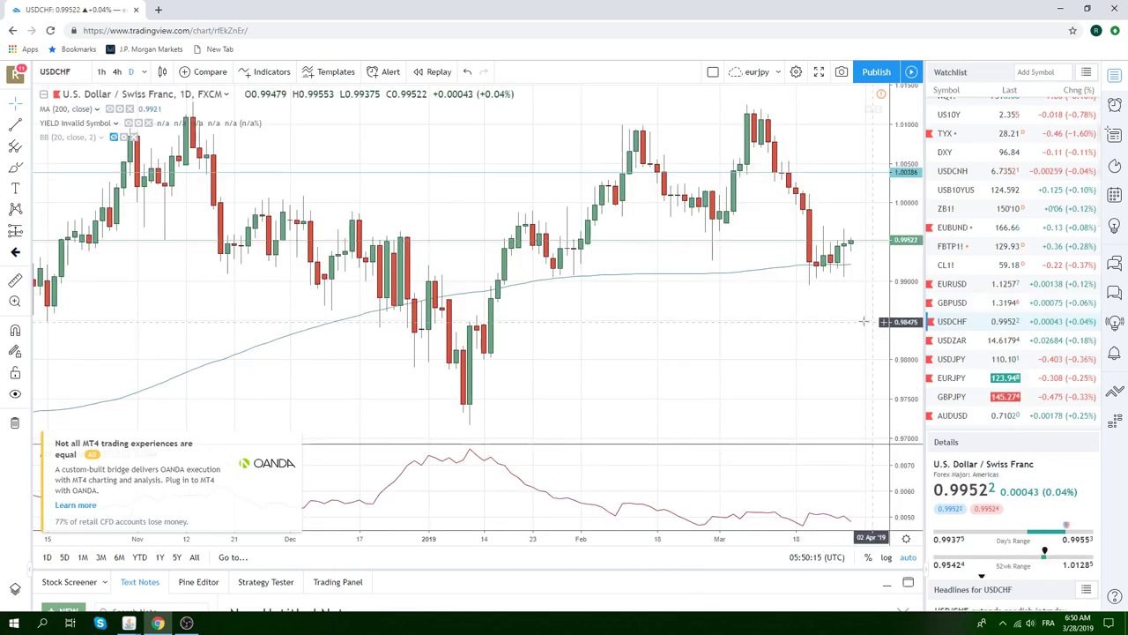
scroll(873, 207, down, 3)
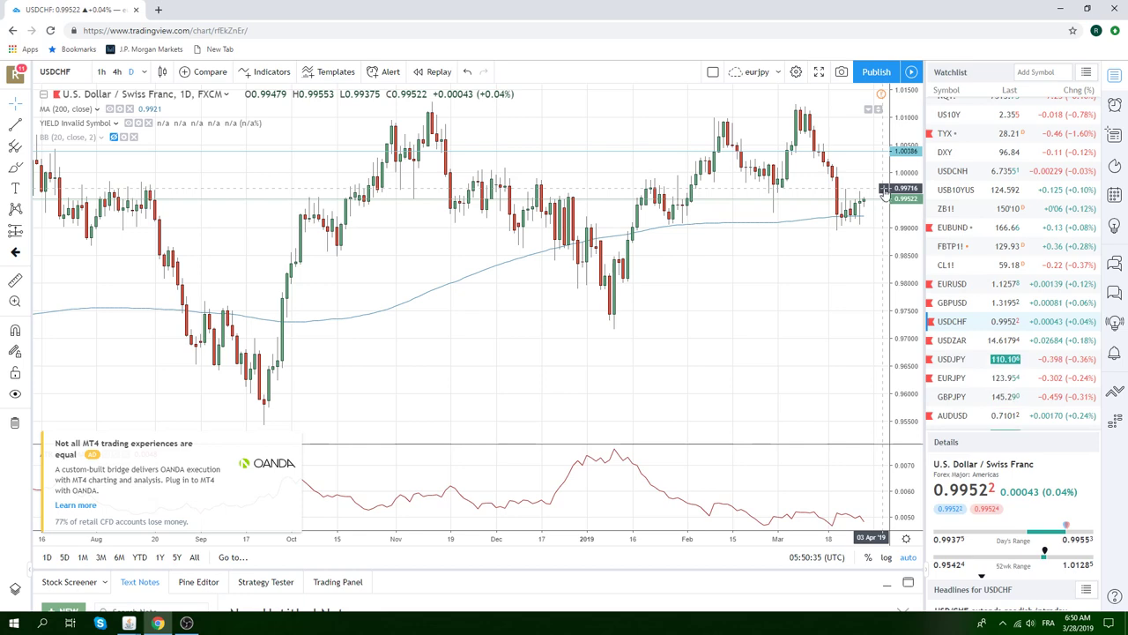
click(958, 341)
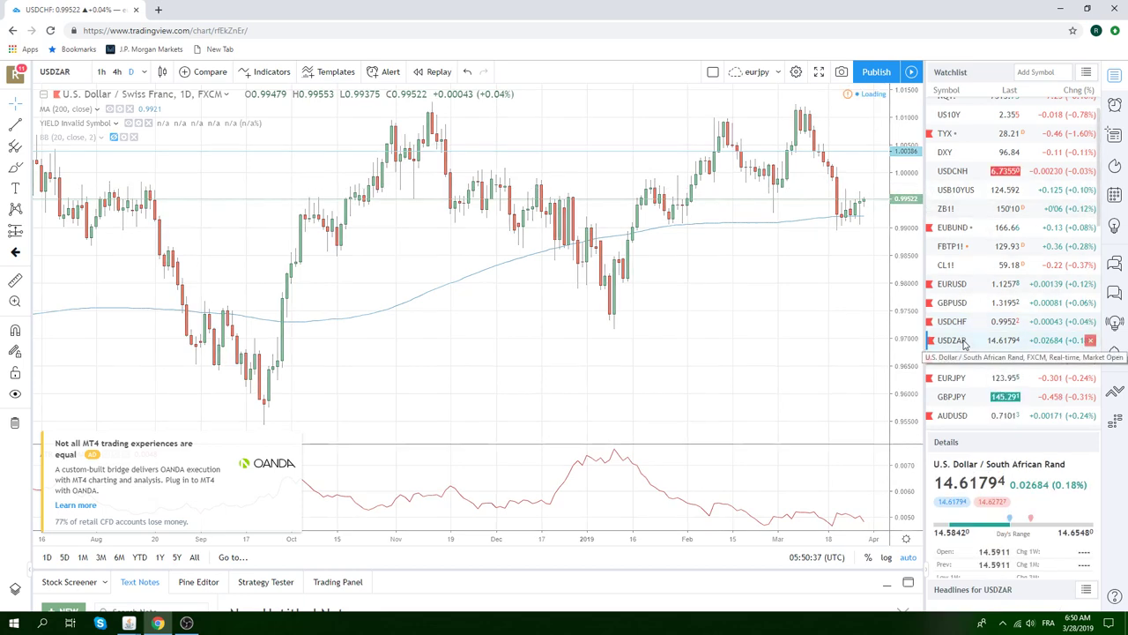
Hide the descending trendline drawn on the USDZAR daily chart.
scroll(820, 330, down, 4)
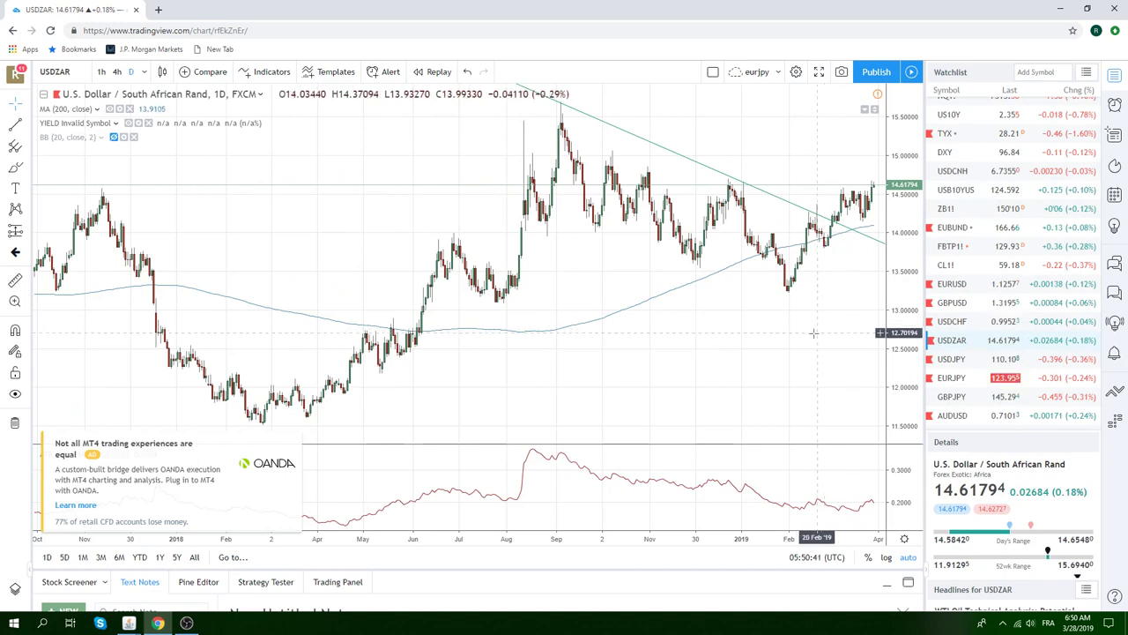
scroll(801, 286, up, 2)
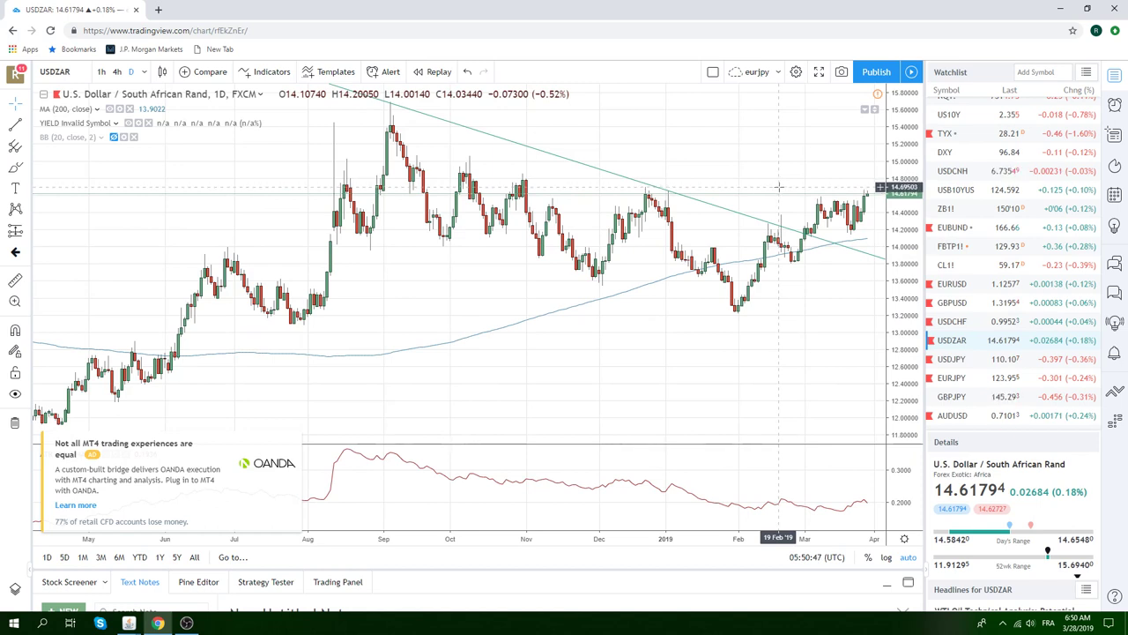
right_click(737, 212)
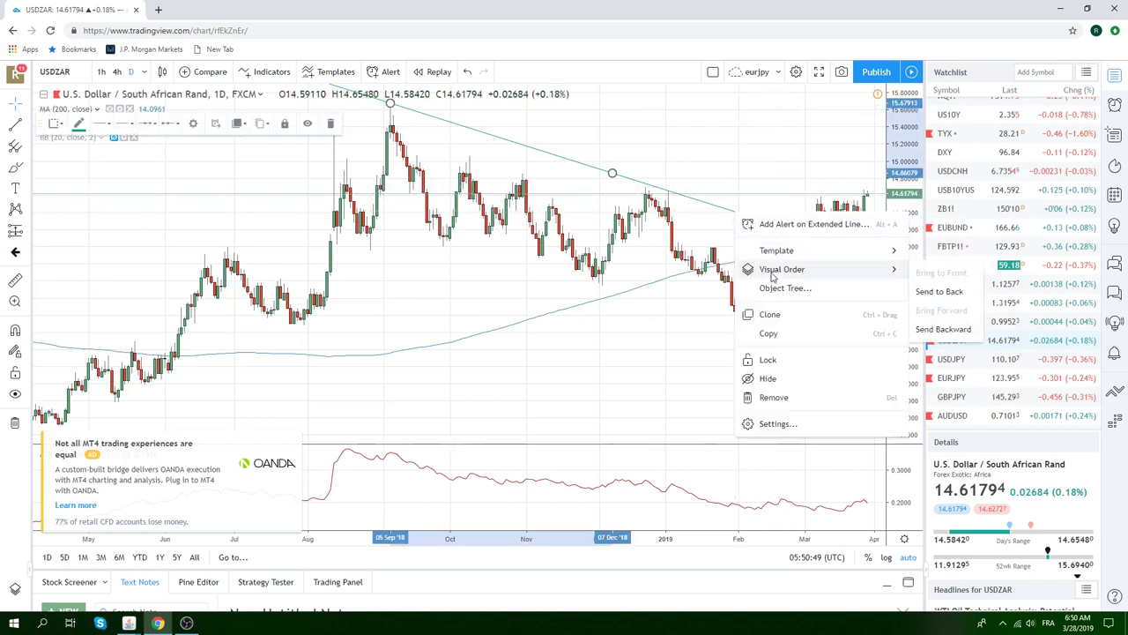
click(815, 381)
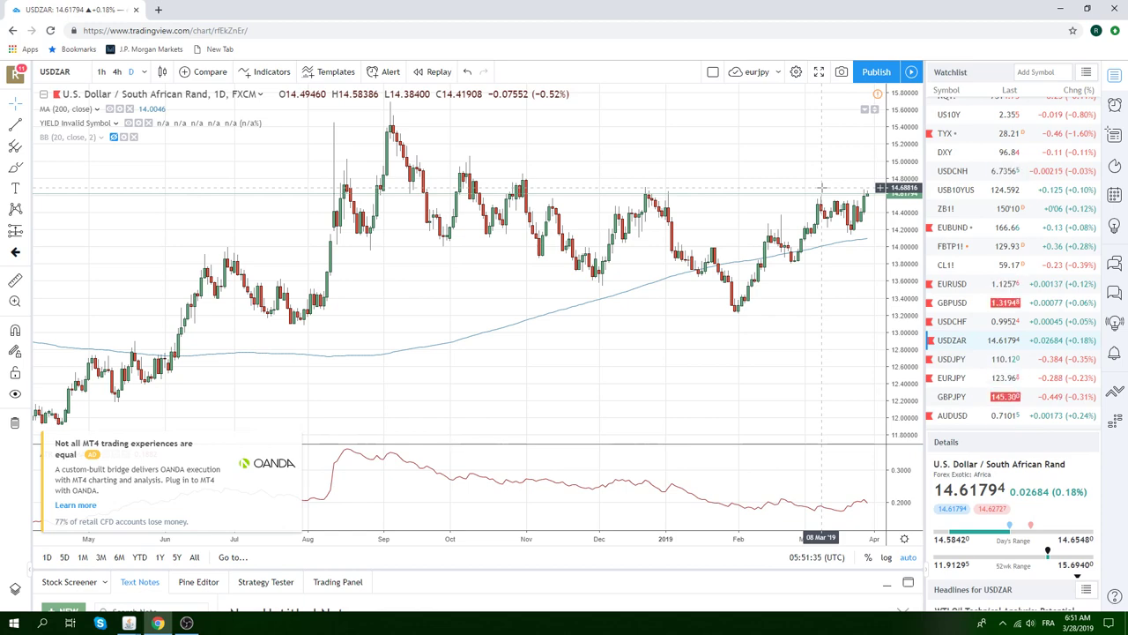
View the USDJPY daily chart, then load the EURJPY daily chart.
click(960, 365)
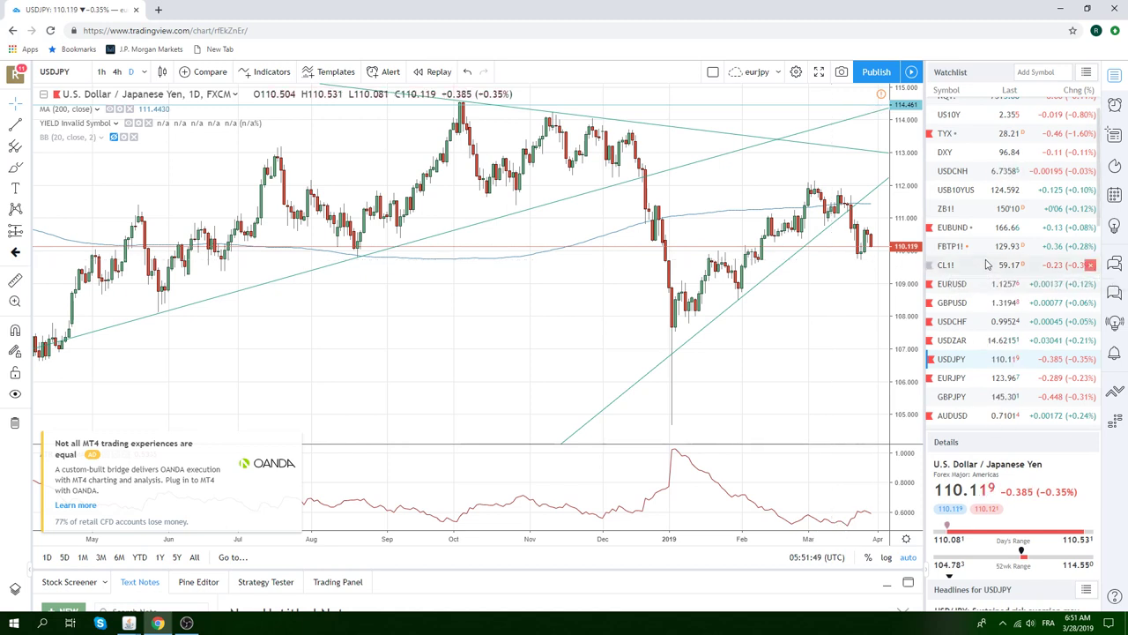
click(963, 379)
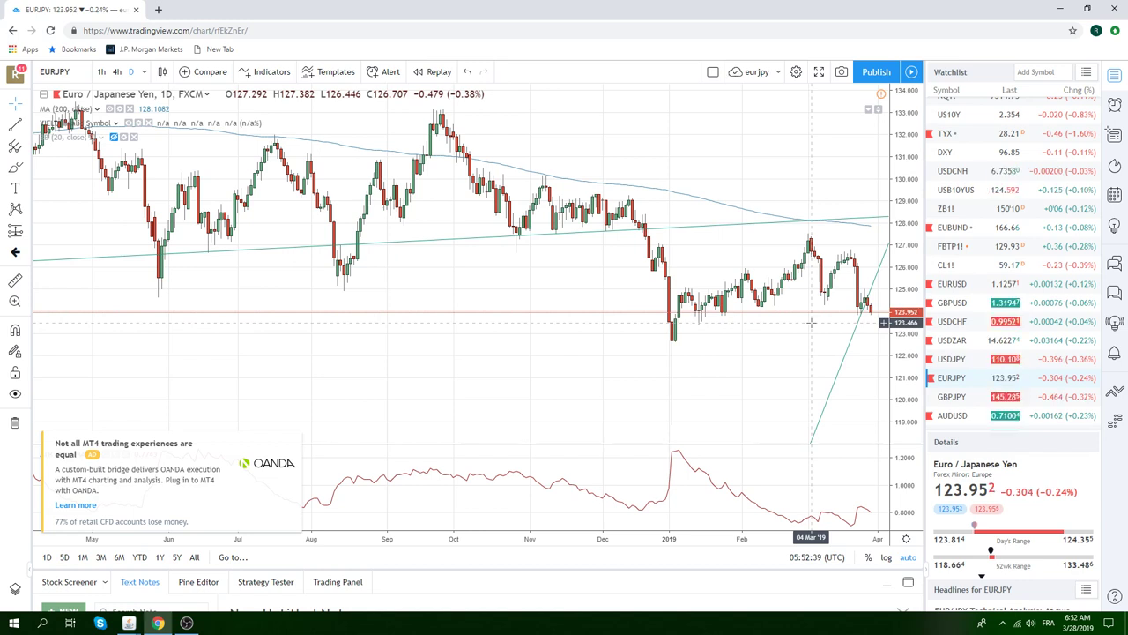
View the Euro Bund daily chart, then the German 10-year bond yield chart.
click(950, 227)
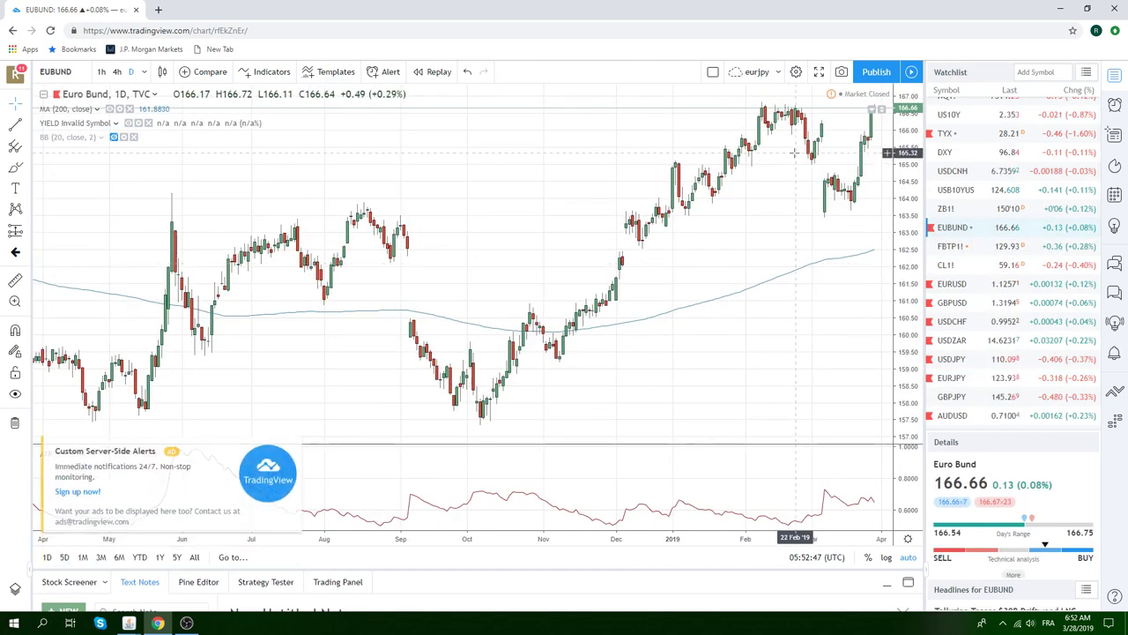
scroll(1016, 303, down, 5)
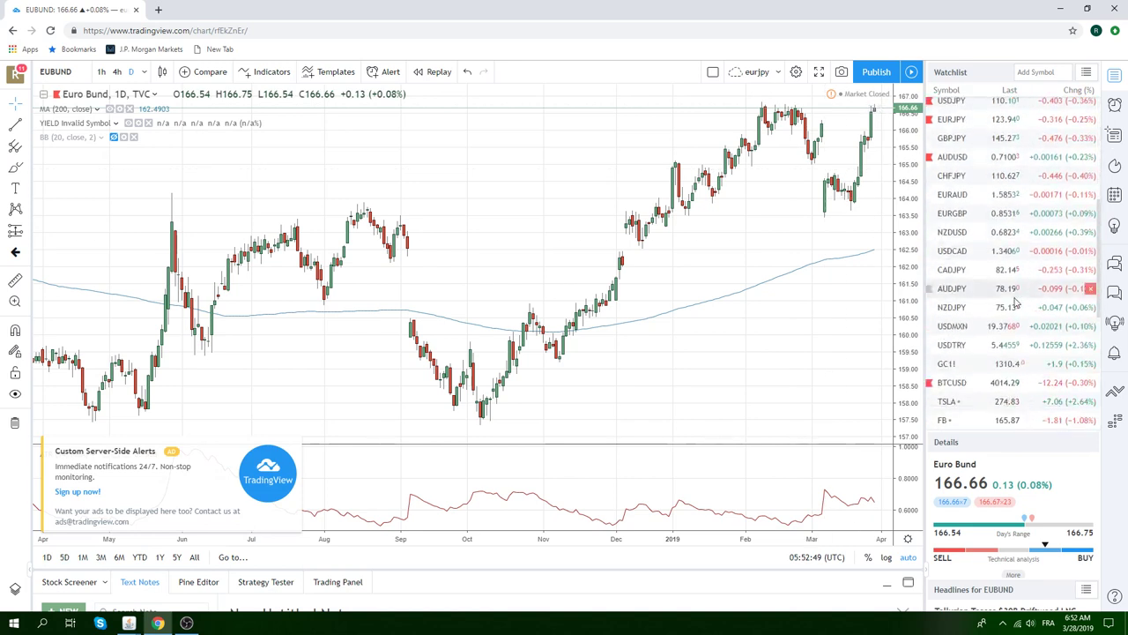
scroll(1015, 302, down, 5)
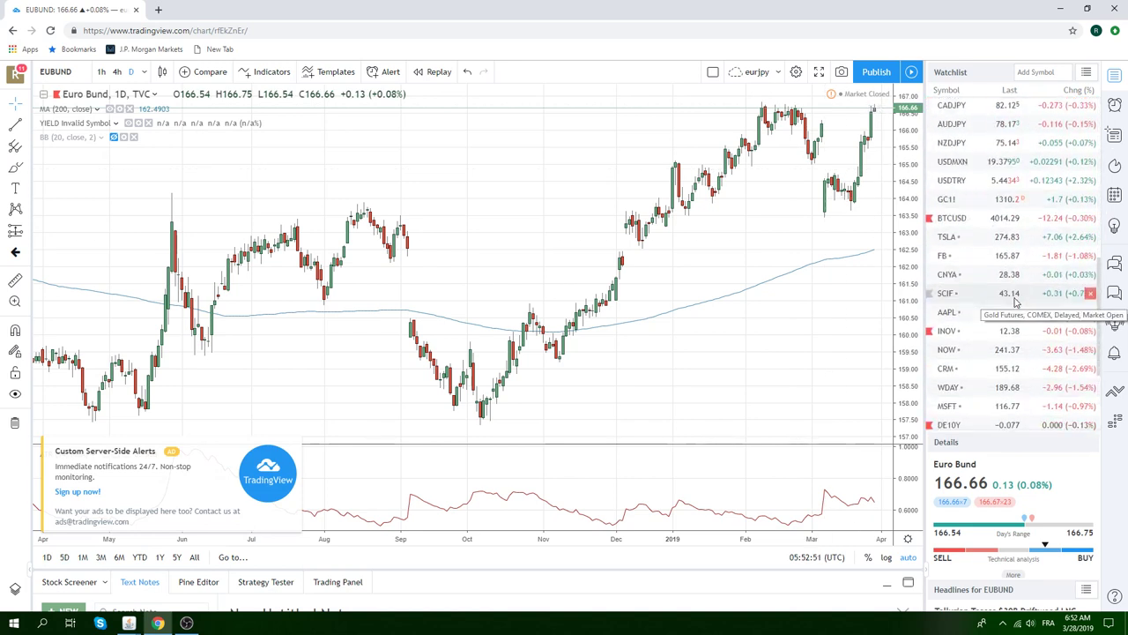
scroll(1015, 302, down, 1)
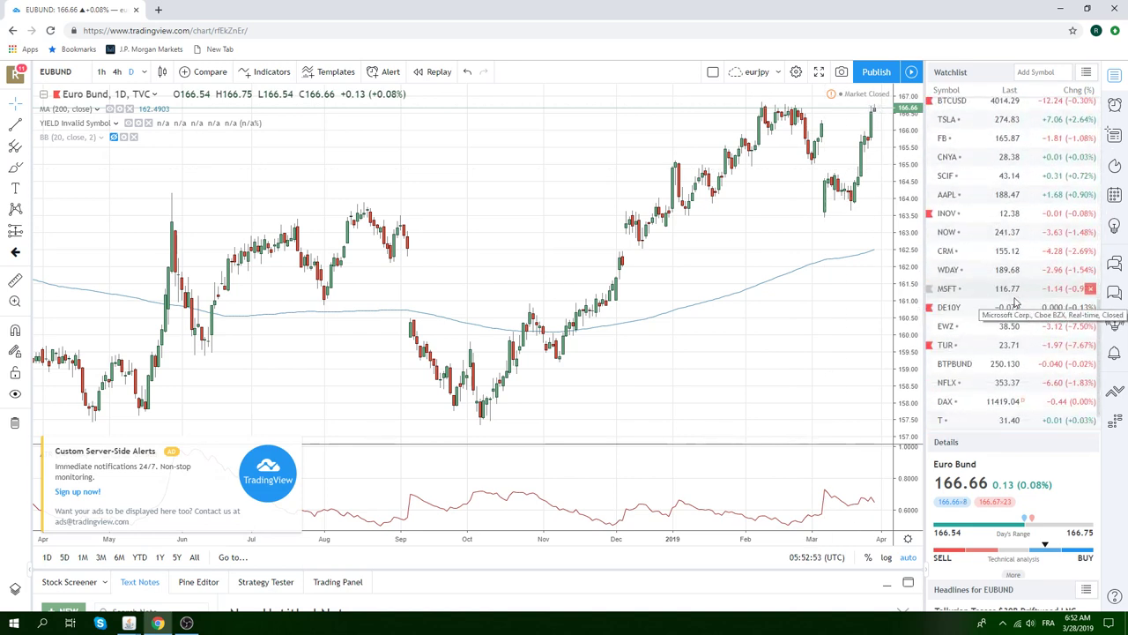
click(943, 308)
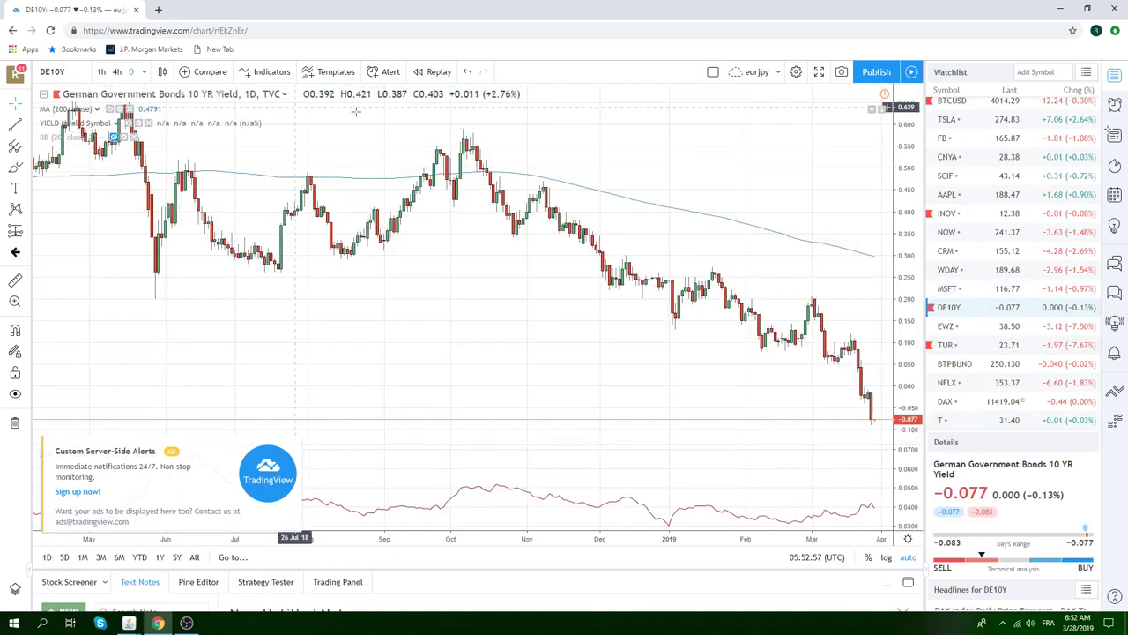
Return the chart to the EURJPY daily pair.
scroll(1011, 264, up, 2)
scroll(1011, 265, up, 4)
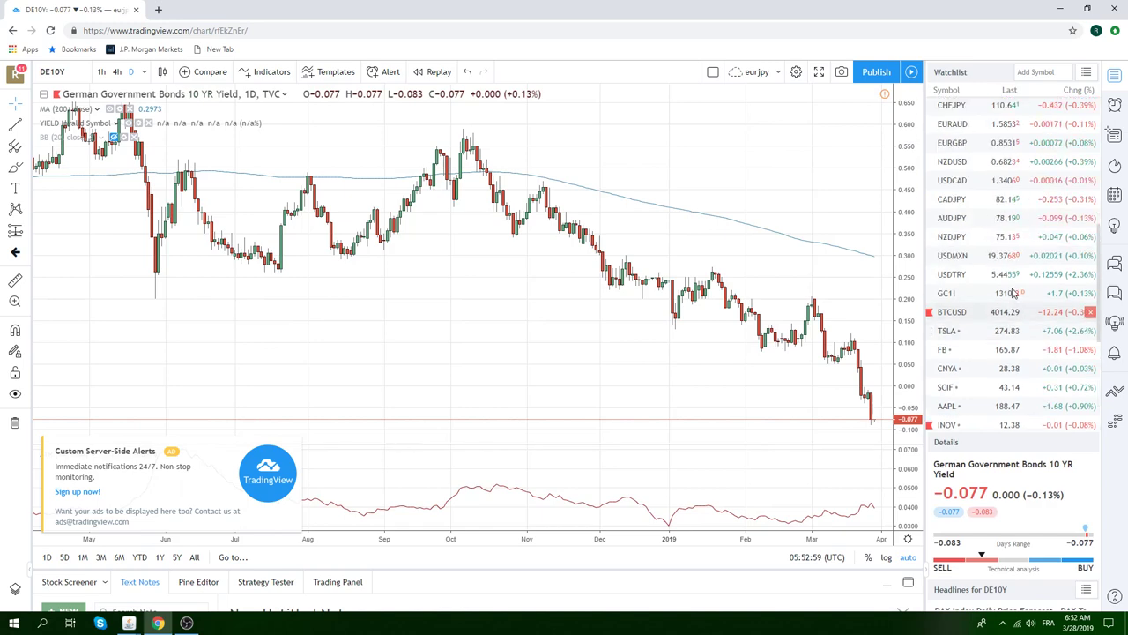
scroll(987, 264, up, 3)
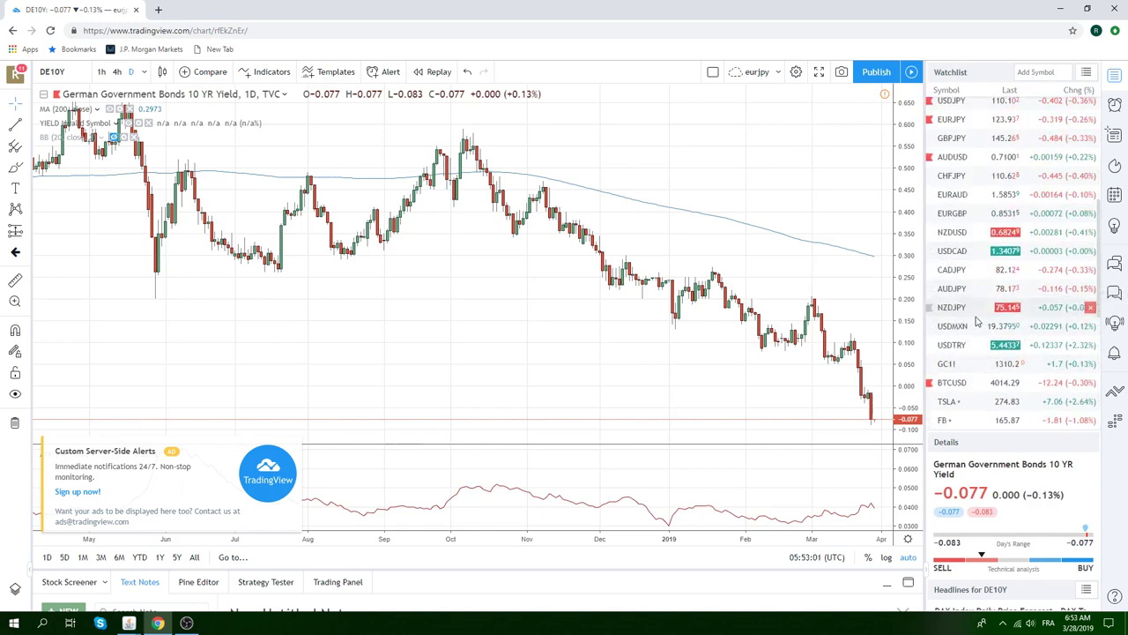
click(951, 166)
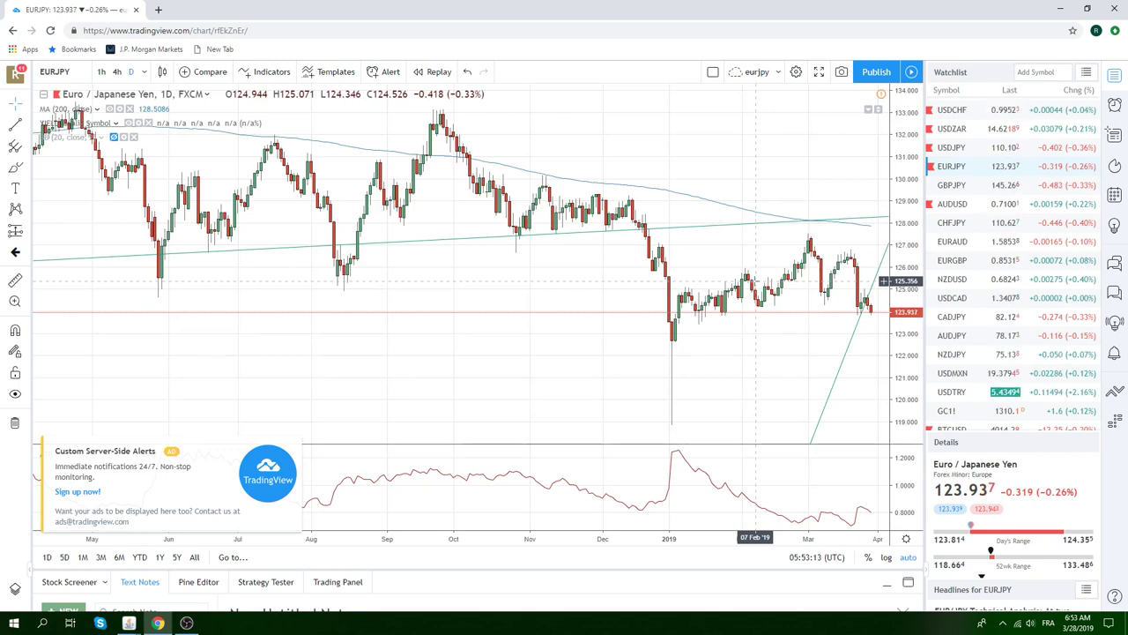
scroll(964, 252, up, 1)
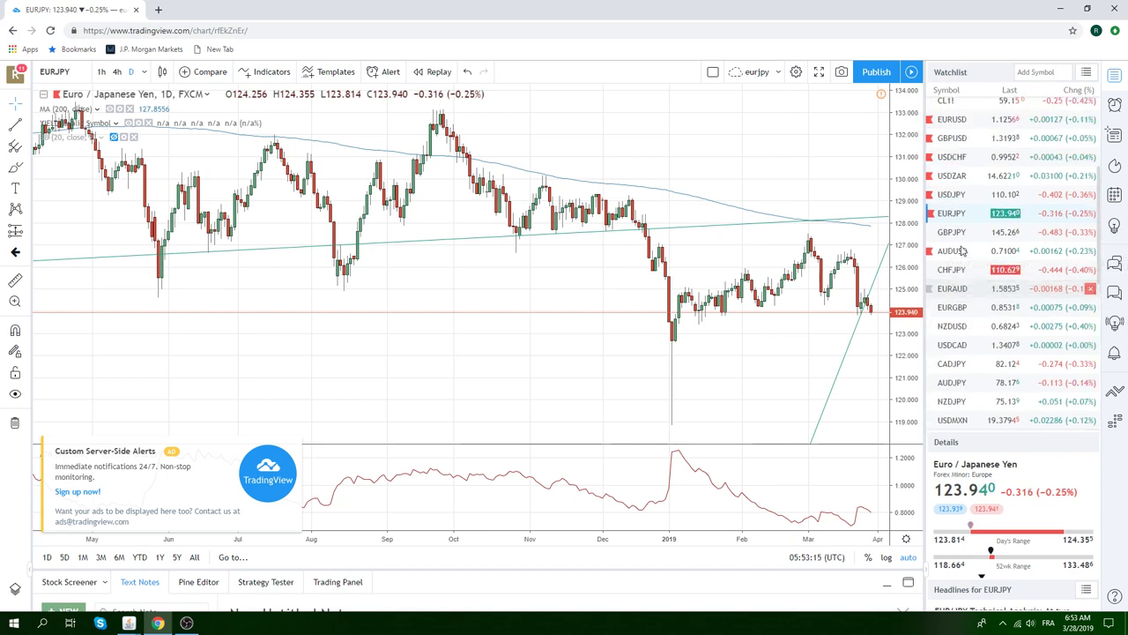
scroll(963, 251, up, 1)
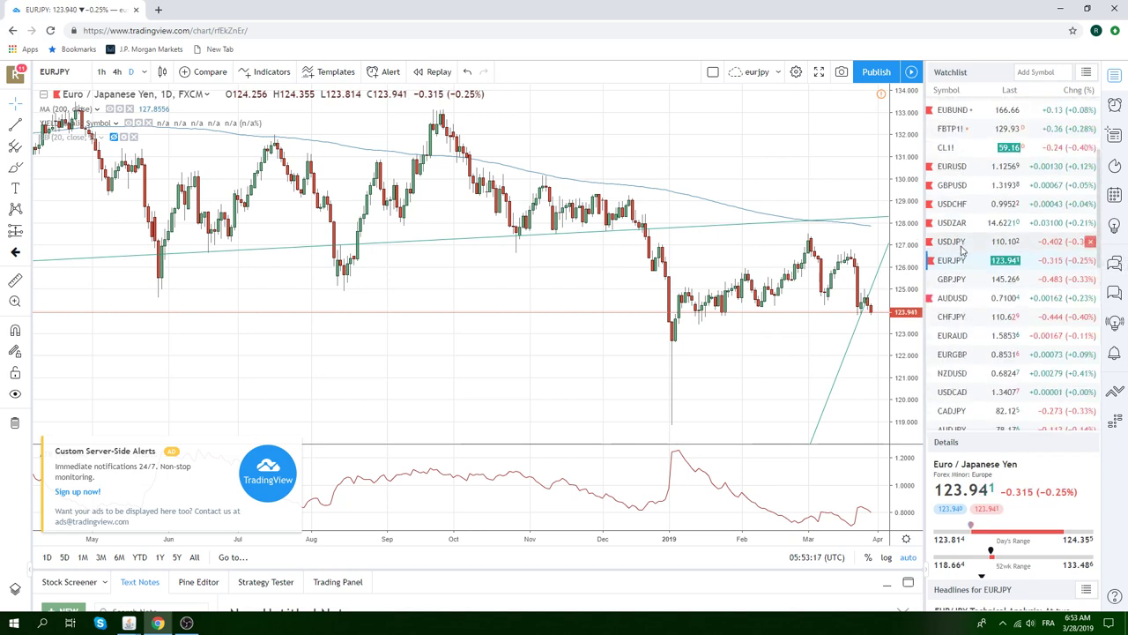
scroll(964, 251, up, 1)
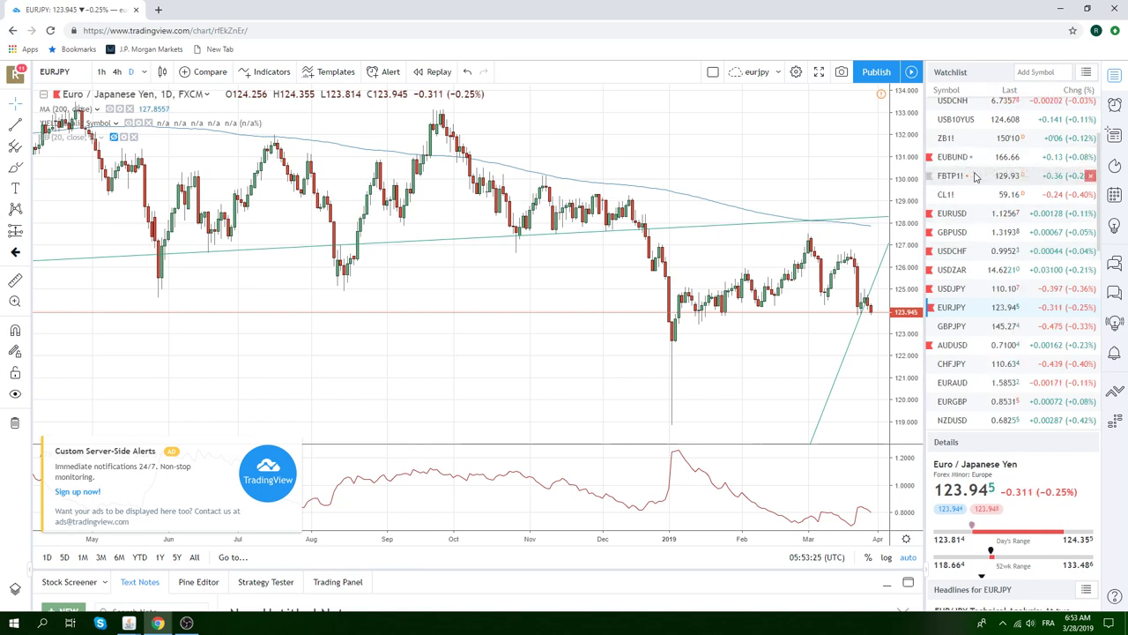
scroll(978, 243, down, 1)
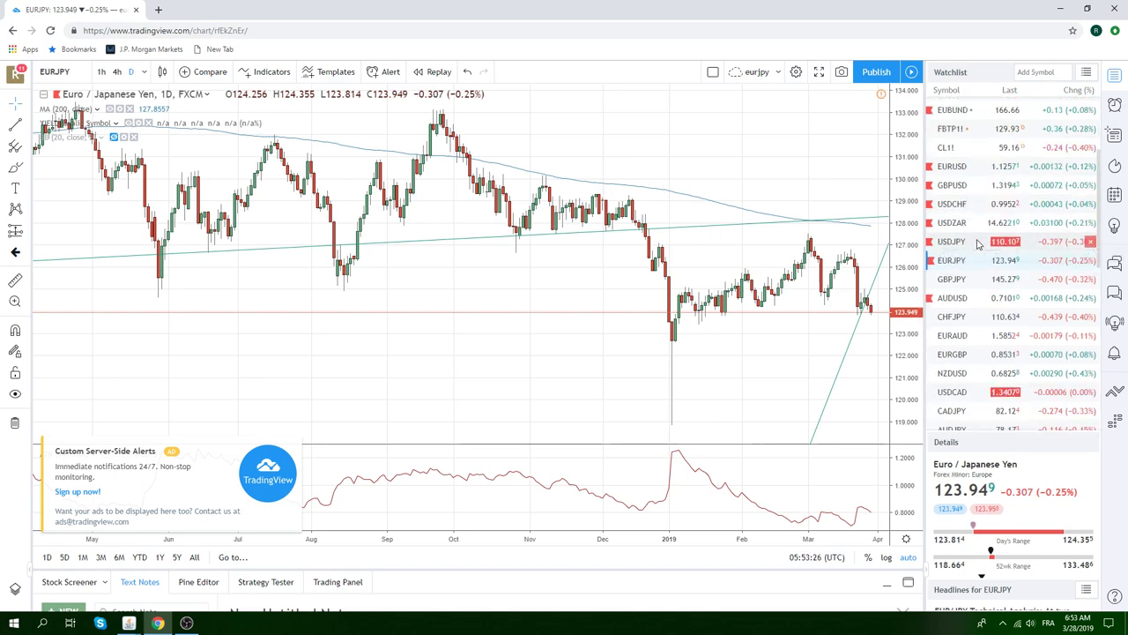
Review the AUDUSD daily chart, then load the NZDUSD daily chart.
click(961, 300)
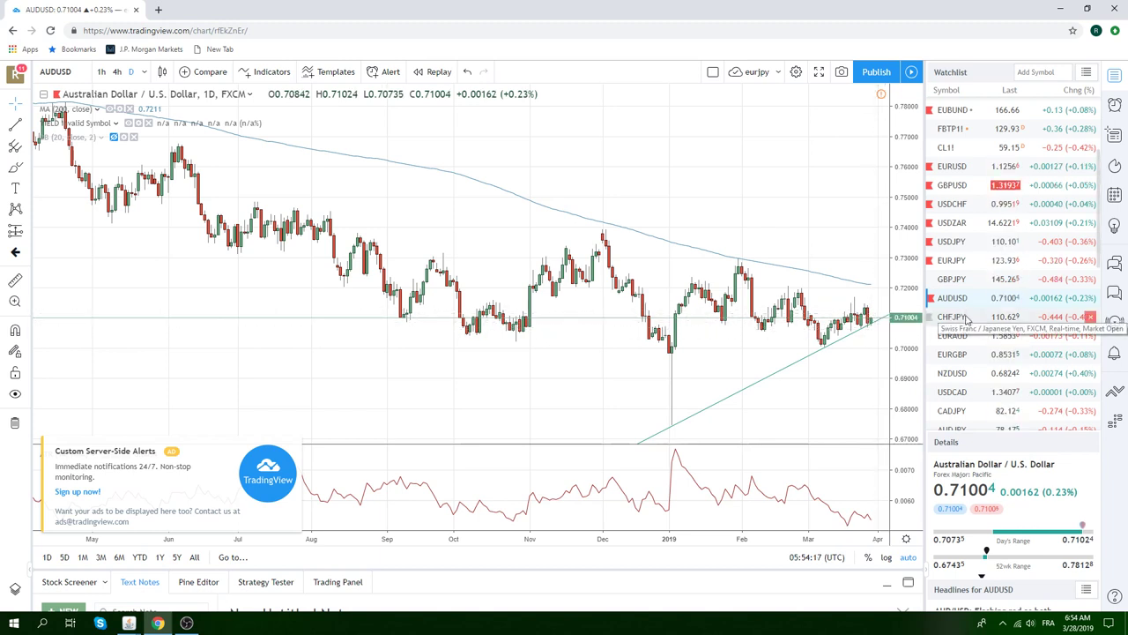
scroll(965, 335, down, 2)
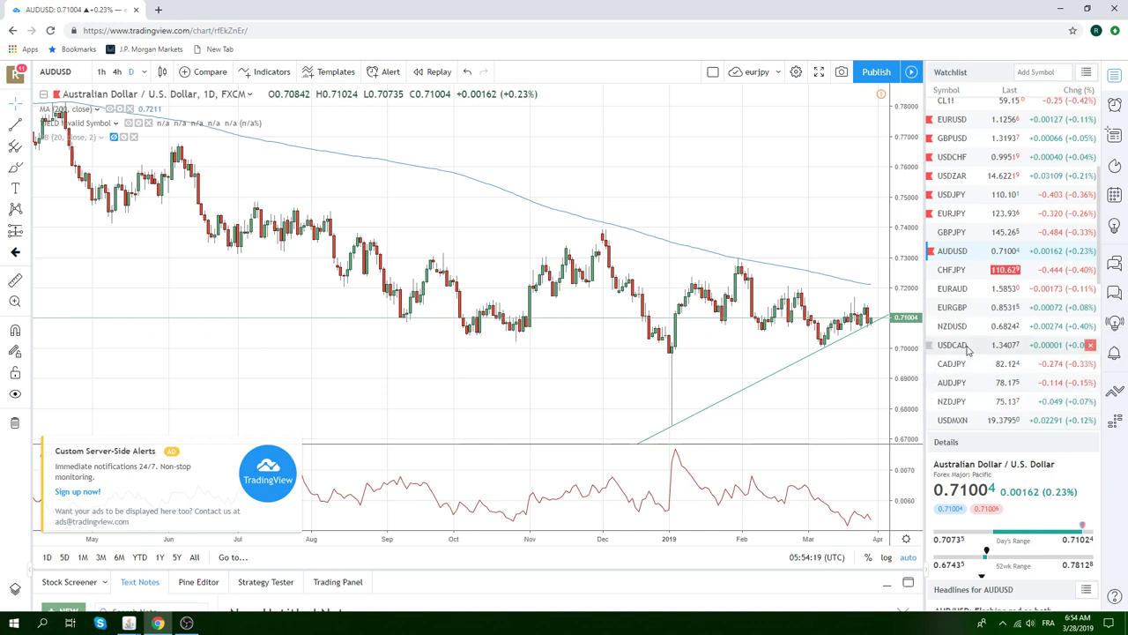
scroll(972, 338, down, 1)
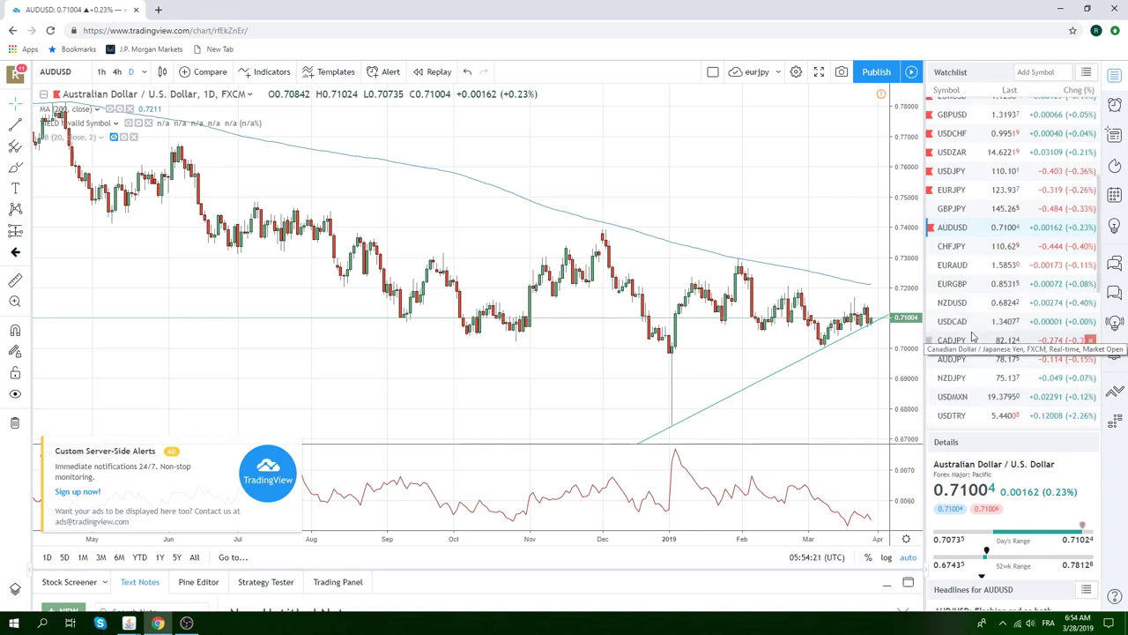
click(953, 302)
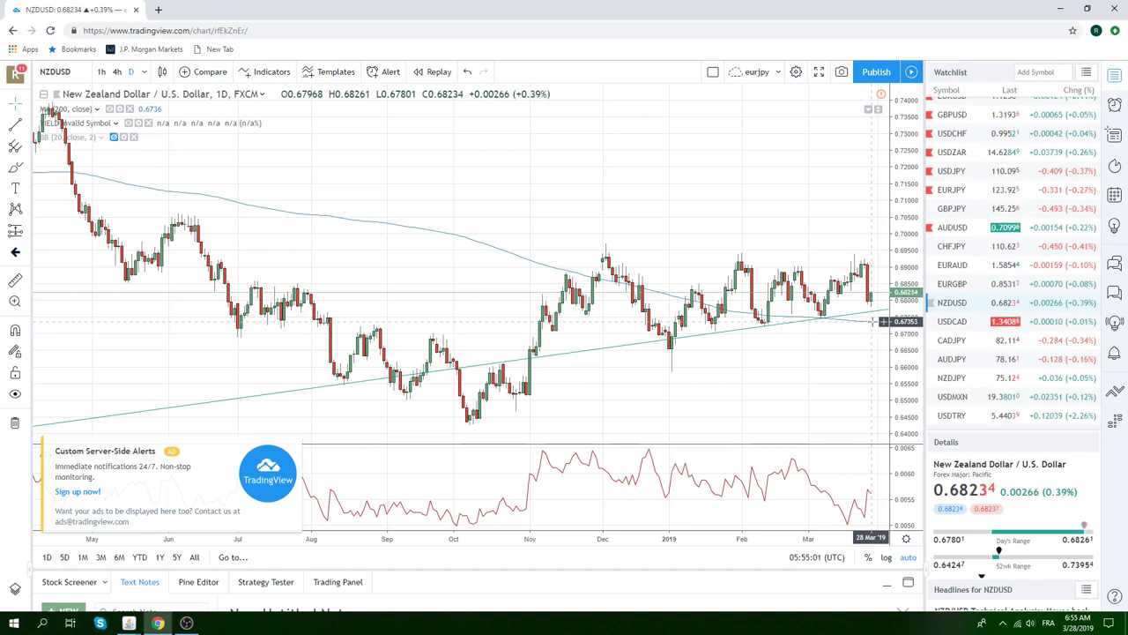
scroll(987, 304, down, 1)
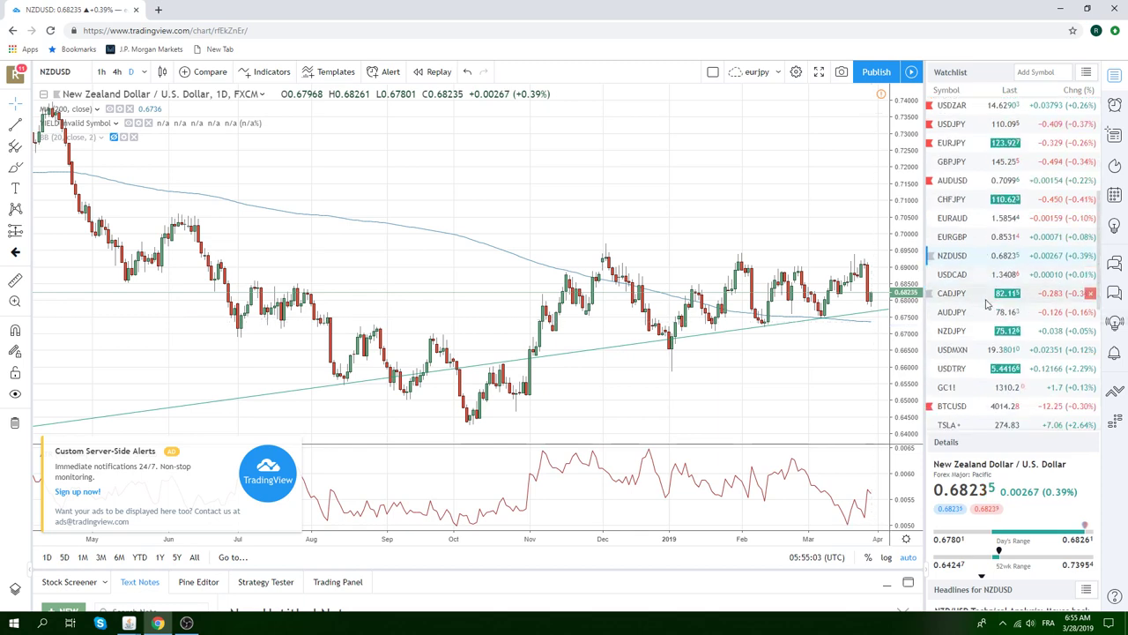
scroll(961, 291, up, 1)
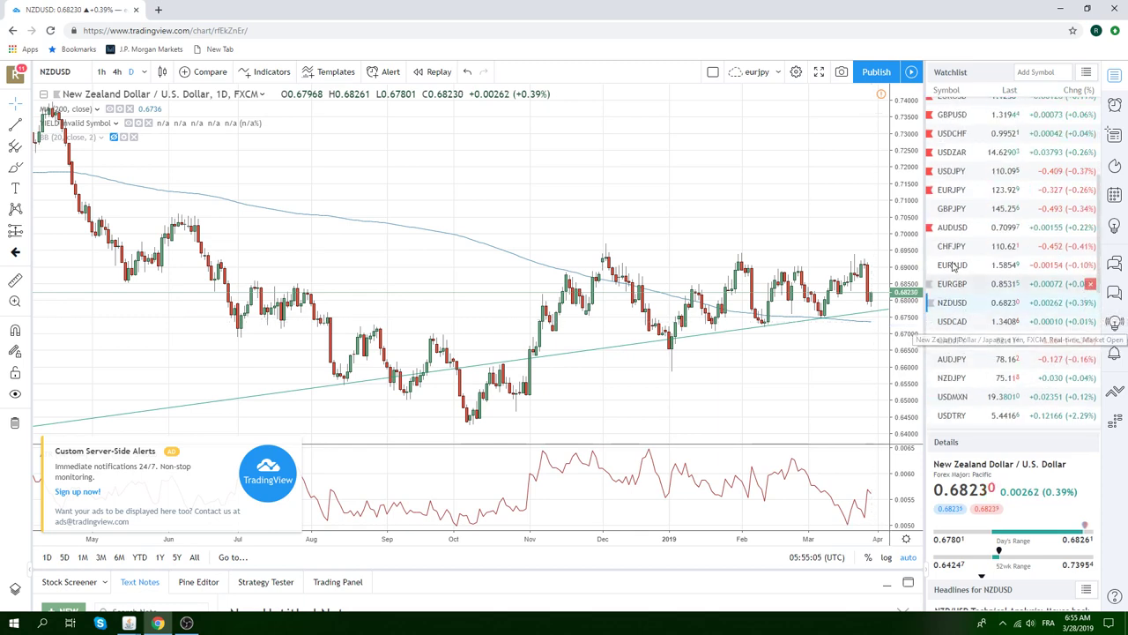
Glance at EURJPY again, then load the ES1! S&P 500 E-mini futures daily chart.
click(959, 189)
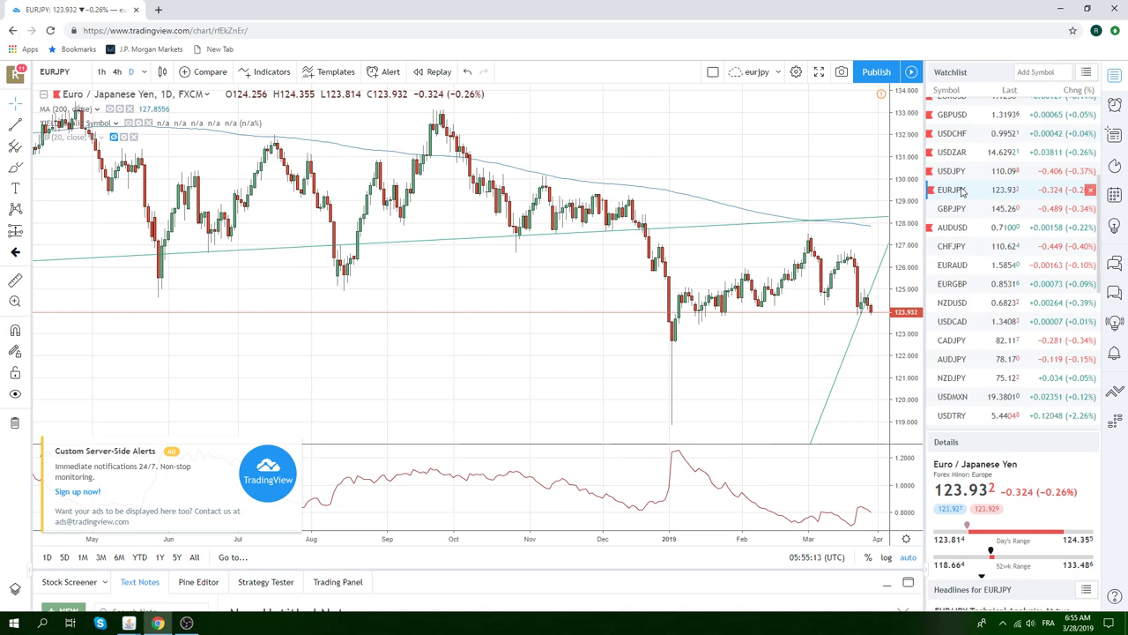
scroll(963, 192, up, 2)
scroll(962, 192, up, 1)
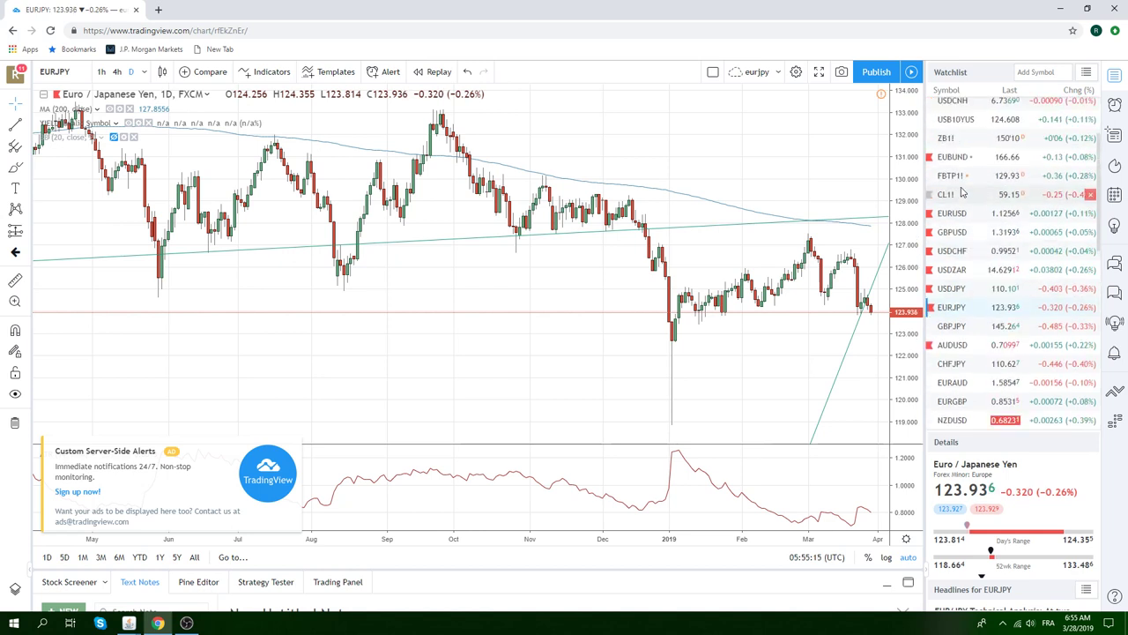
scroll(963, 192, up, 2)
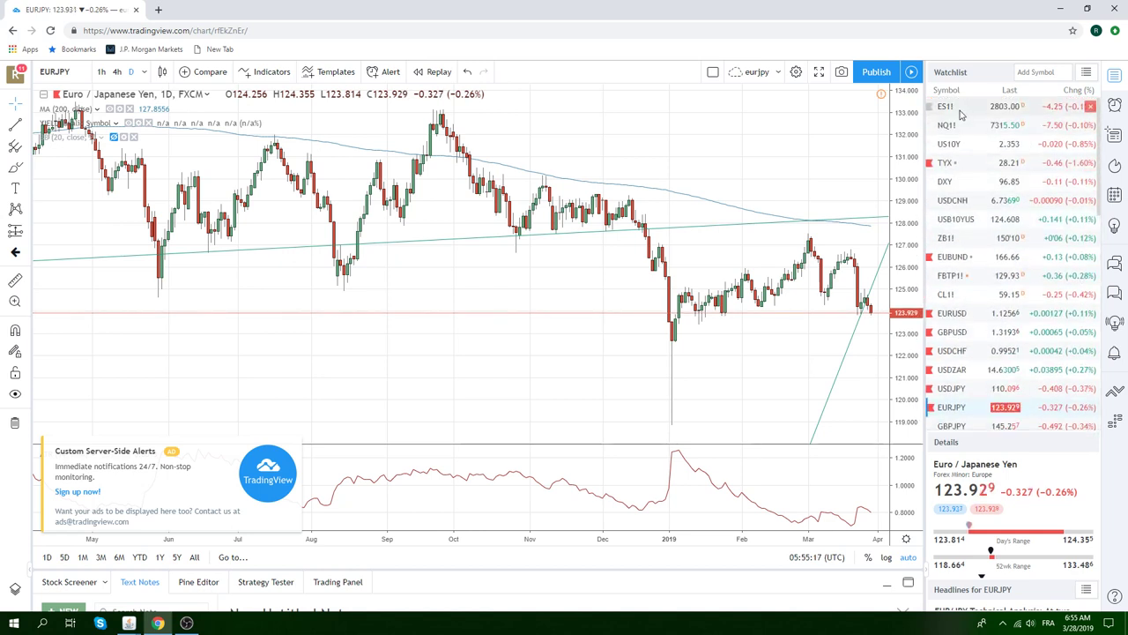
click(961, 109)
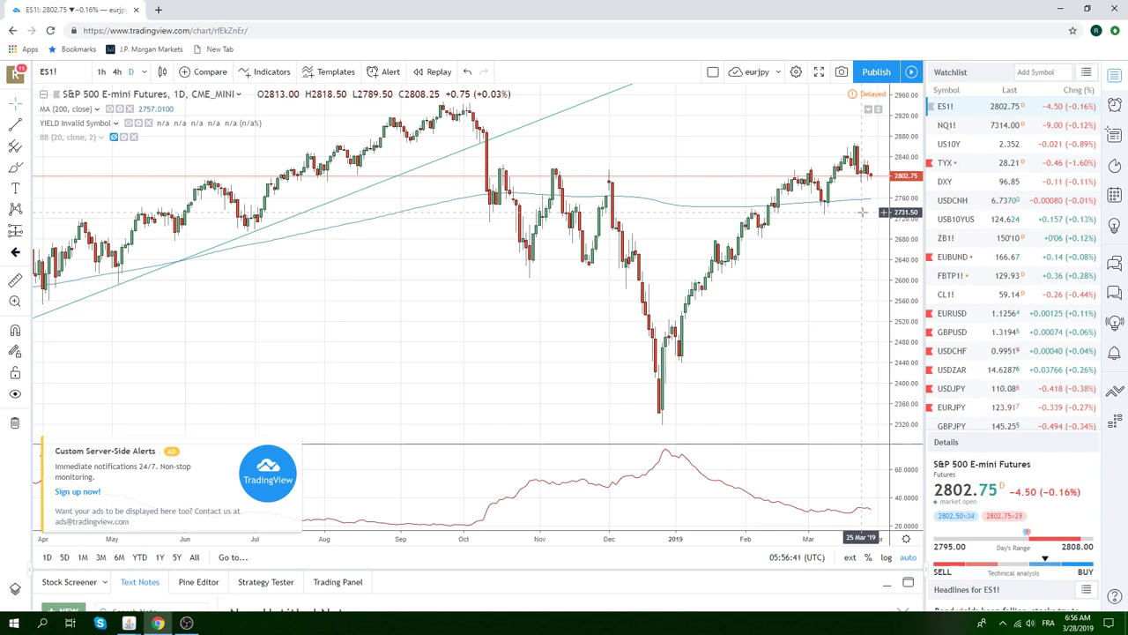
scroll(972, 209, down, 1)
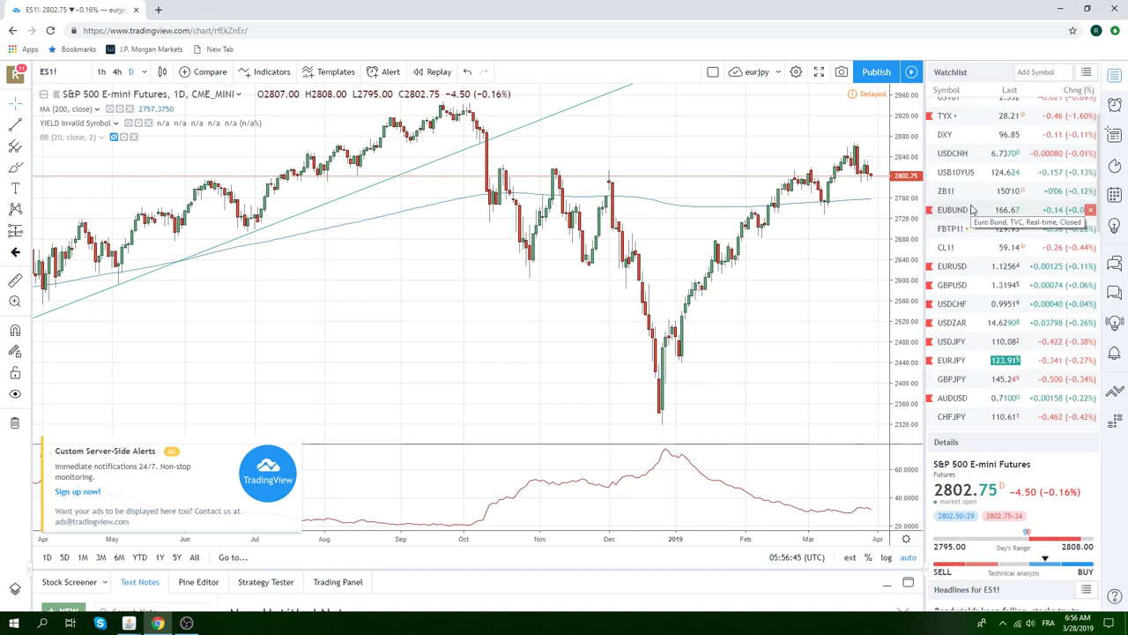
scroll(972, 209, down, 2)
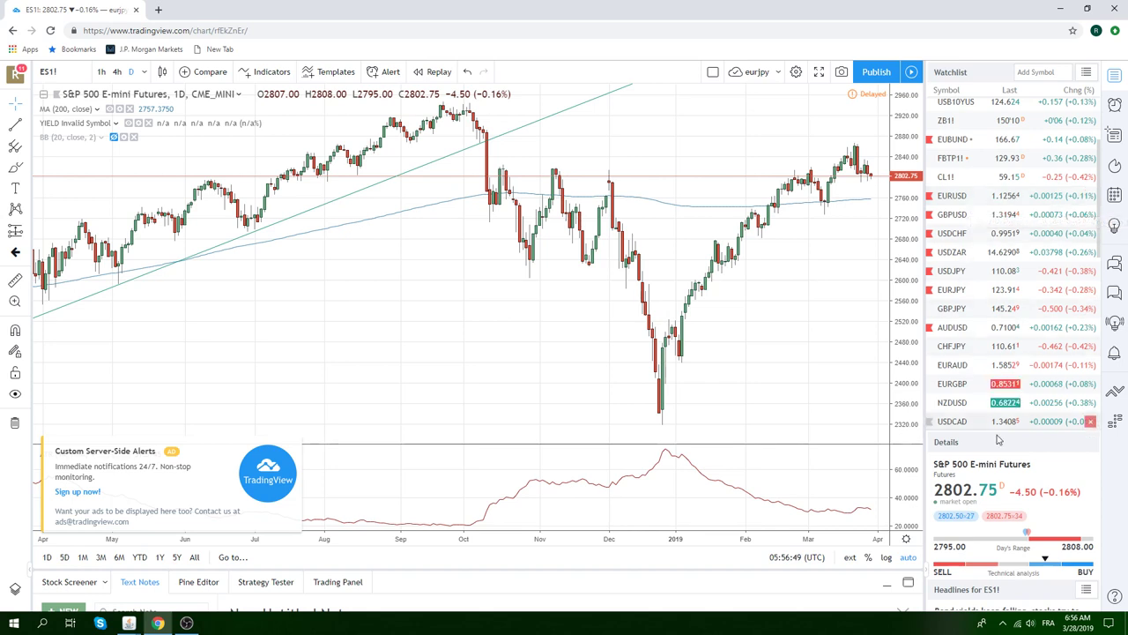
scroll(984, 357, up, 2)
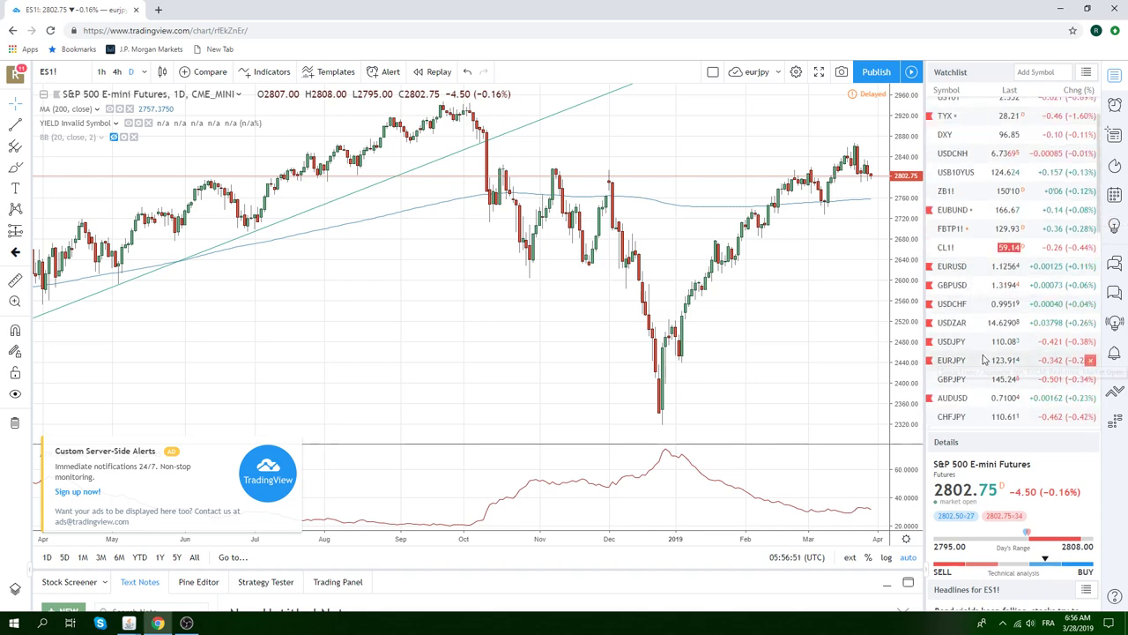